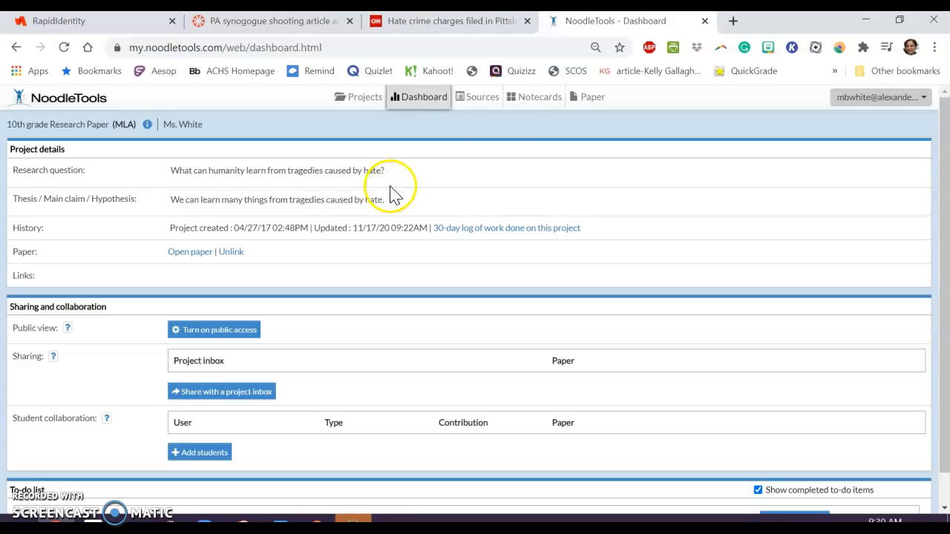
# Open the project's notecards and widen the outline pane to about half the window.
pyautogui.click(536, 101)
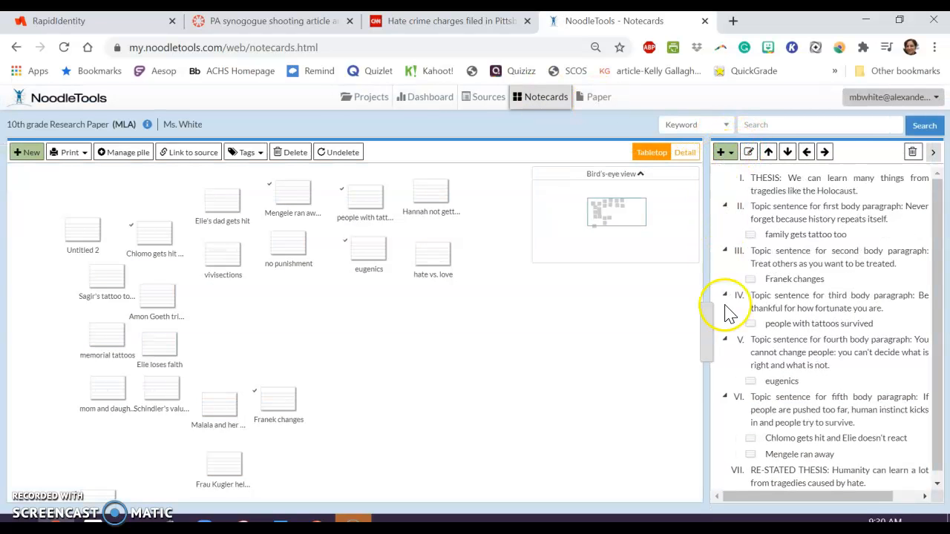
pyautogui.moveTo(704, 314); pyautogui.dragTo(520, 323)
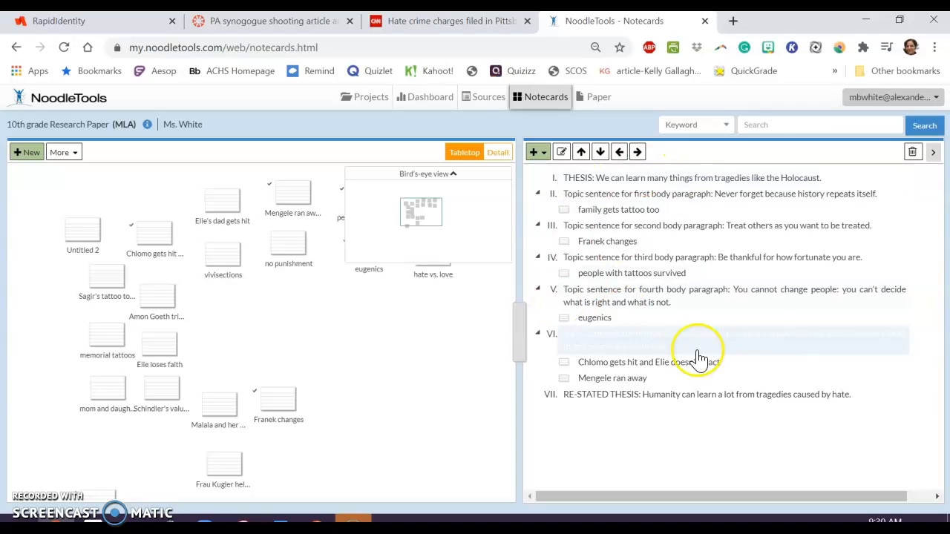
pyautogui.click(583, 208)
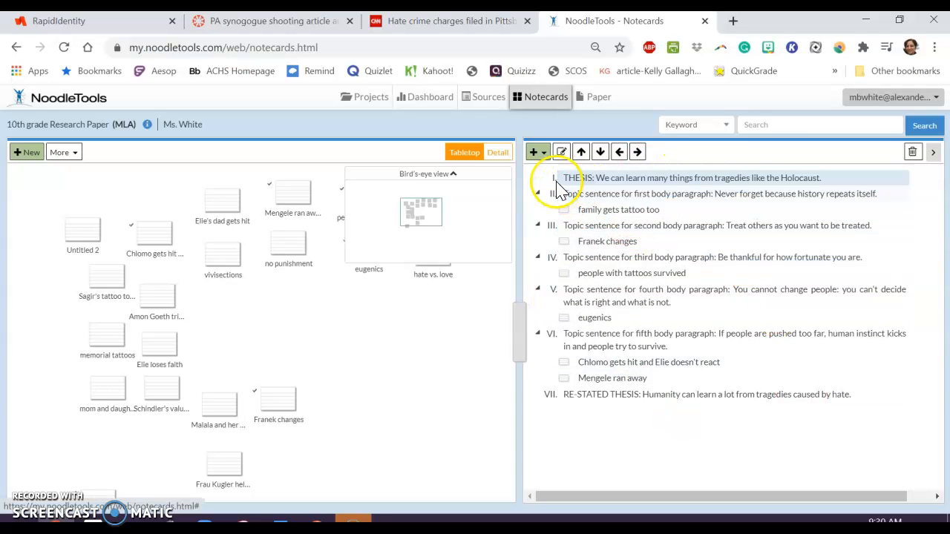
pyautogui.click(557, 366)
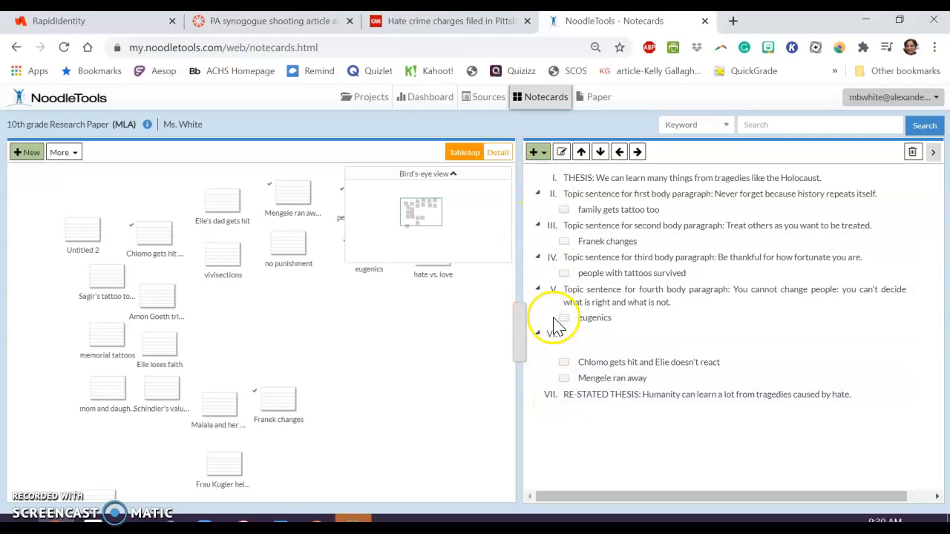
# Change the outline's thesis to read "THESIS: We can learn many things from tragedies caused by hate.".
pyautogui.click(556, 182)
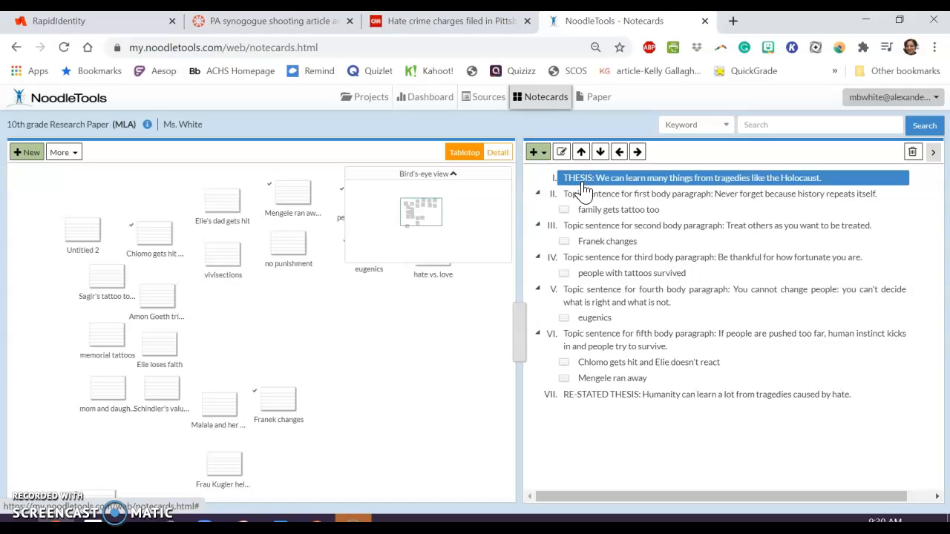
pyautogui.click(750, 180)
pyautogui.click(754, 181)
pyautogui.moveTo(755, 180); pyautogui.dragTo(844, 184)
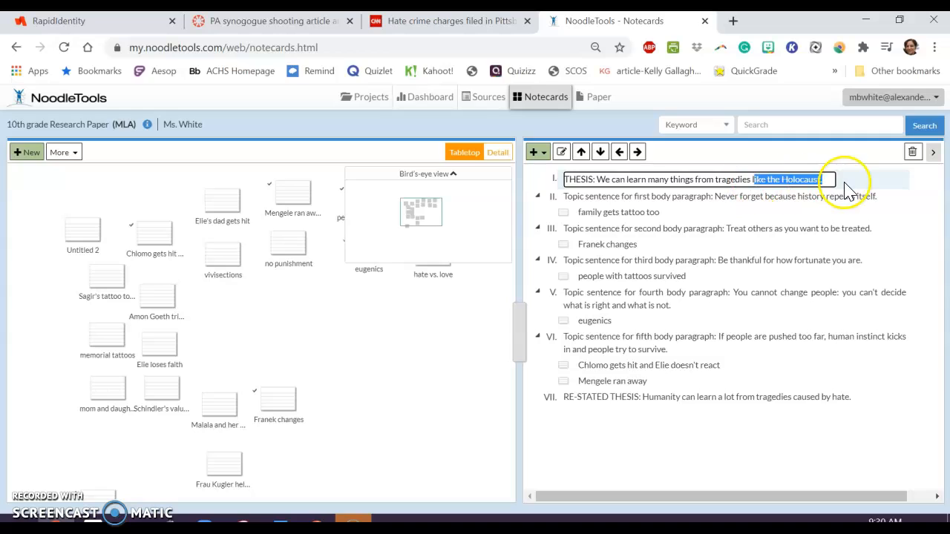
pyautogui.write('caused')
pyautogui.press('BackSpace')
pyautogui.press('BackSpace')
pyautogui.press('BackSpace')
pyautogui.press('BackSpace')
pyautogui.press('BackSpace')
pyautogui.press('BackSpace')
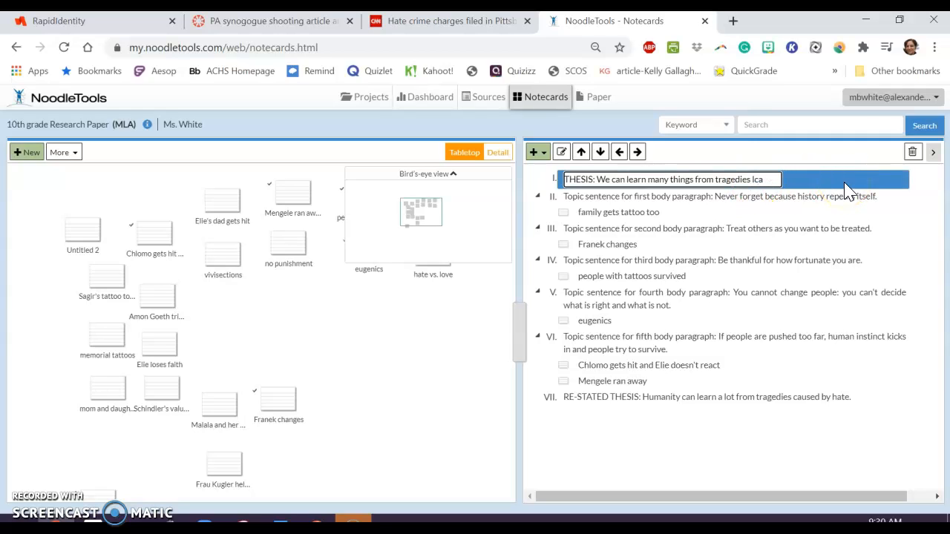
pyautogui.write('caused by hate.')
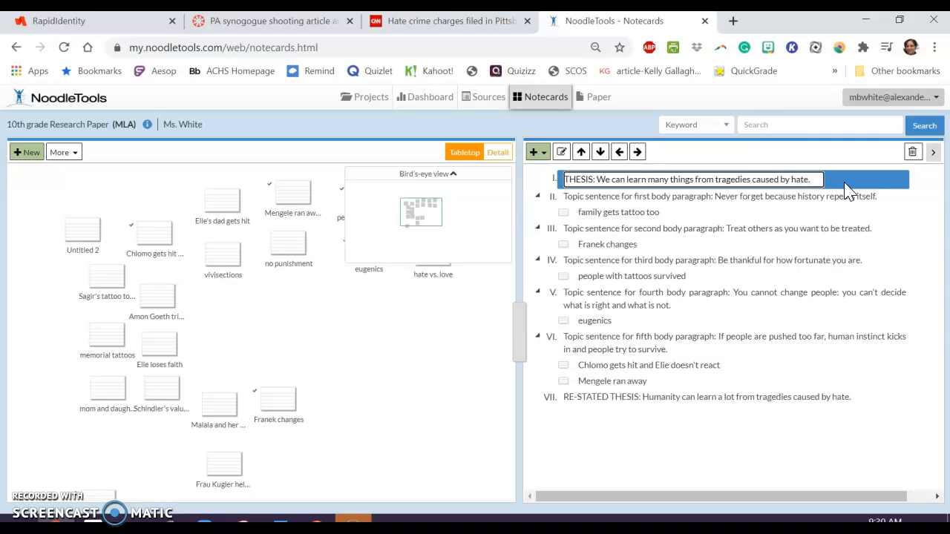
pyautogui.click(925, 231)
# Add a sibling topic to the outline reading "Topic sentence: Love more; hate less.".
pyautogui.click(620, 157)
pyautogui.click(534, 152)
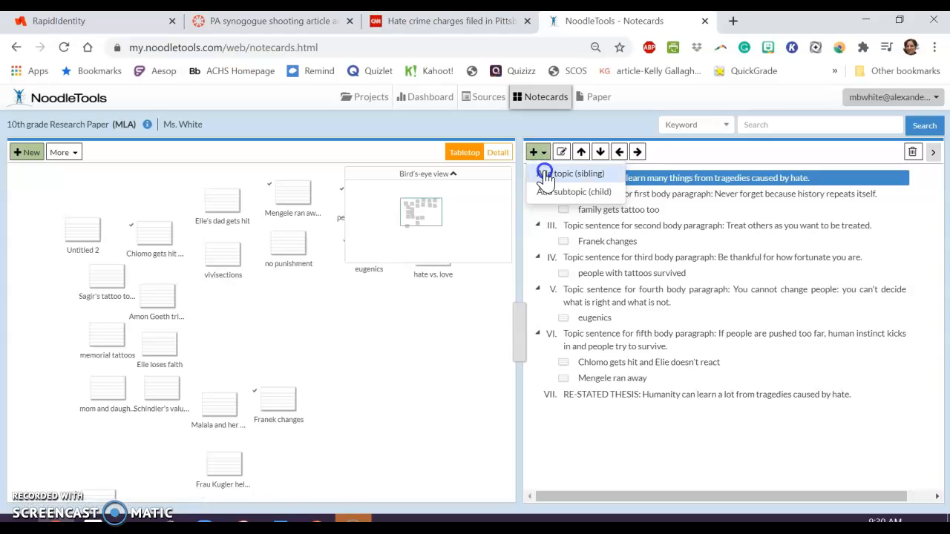
pyautogui.click(545, 174)
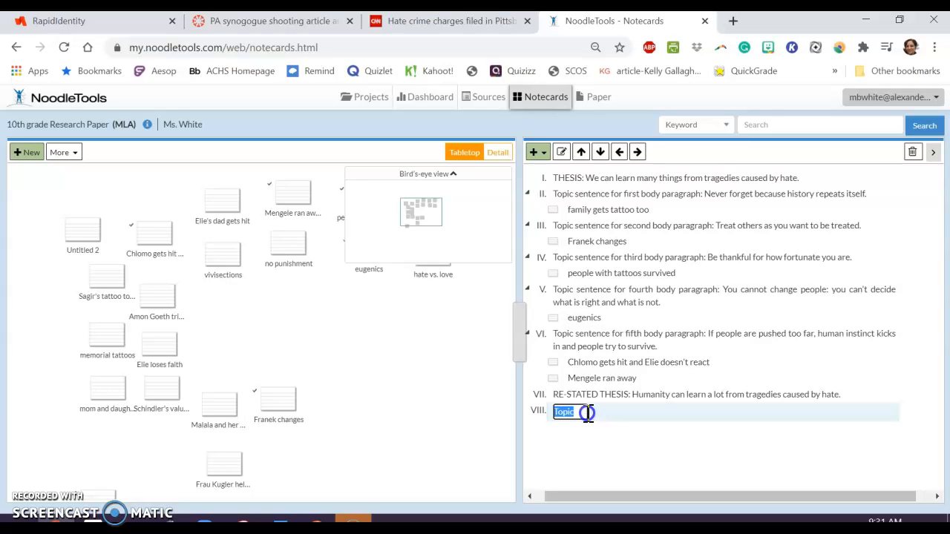
pyautogui.write('Topic sentence')
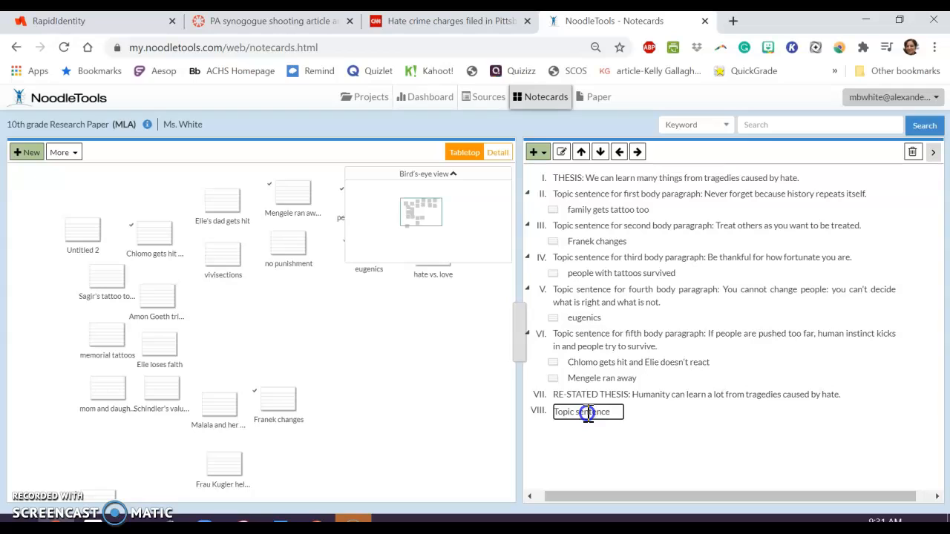
pyautogui.write(': Love more; hate less.')
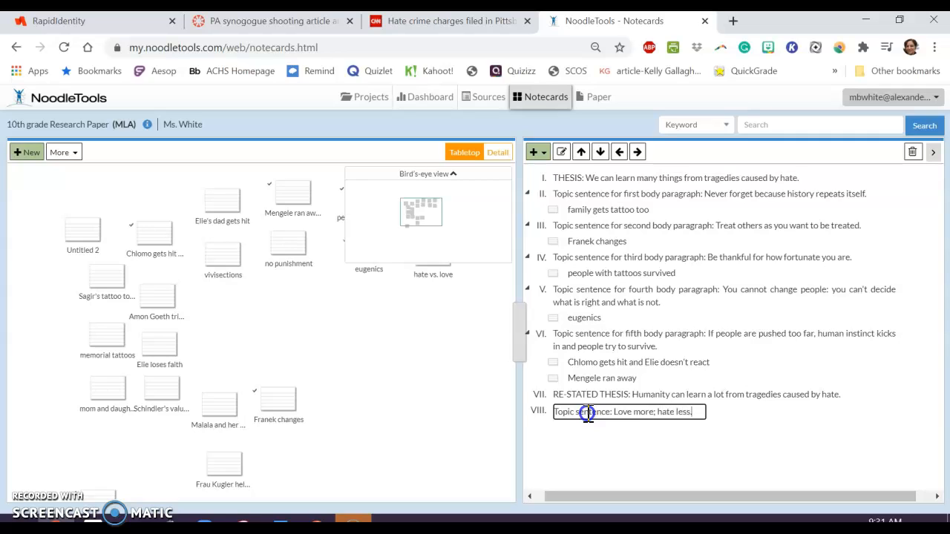
pyautogui.press('Return')
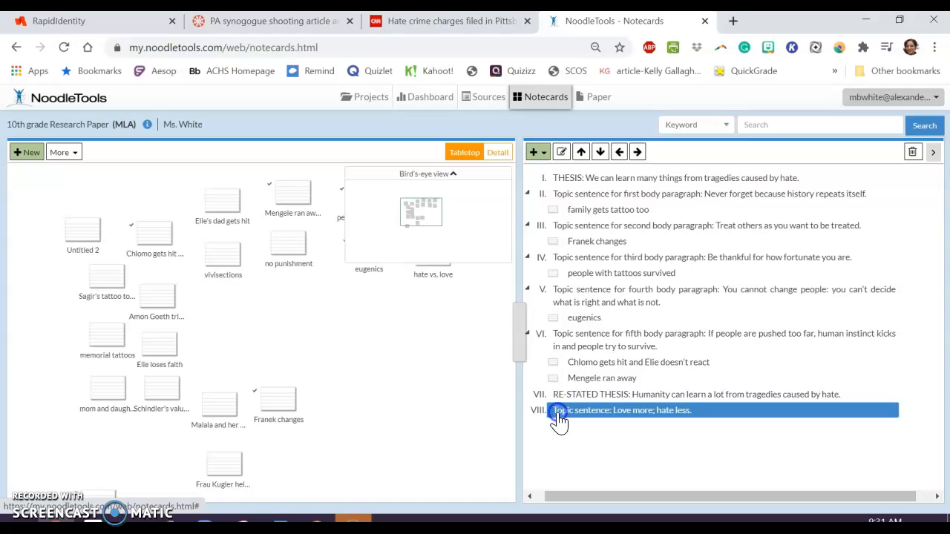
# Move the "Love more; hate less" topic up the outline to directly below the thesis.
pyautogui.click(582, 152)
pyautogui.click(583, 152)
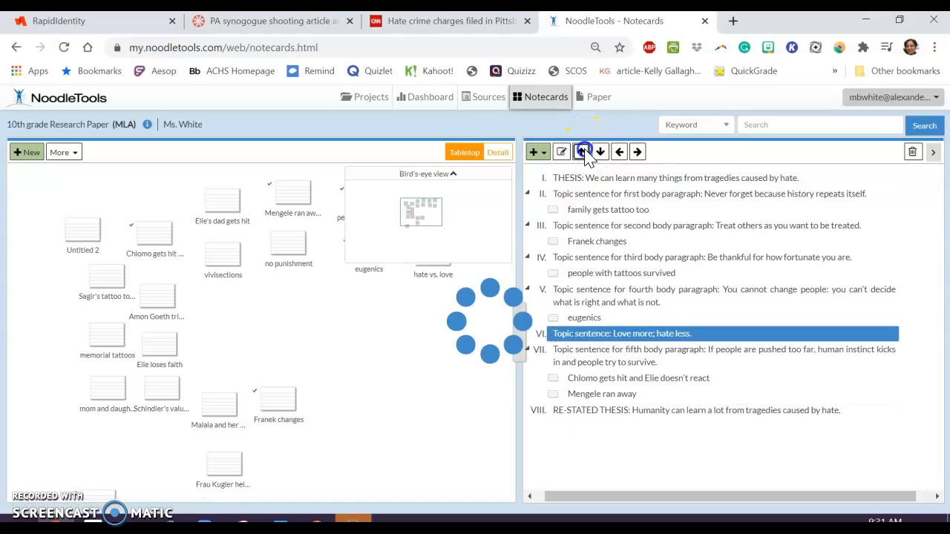
pyautogui.click(584, 152)
pyautogui.click(583, 152)
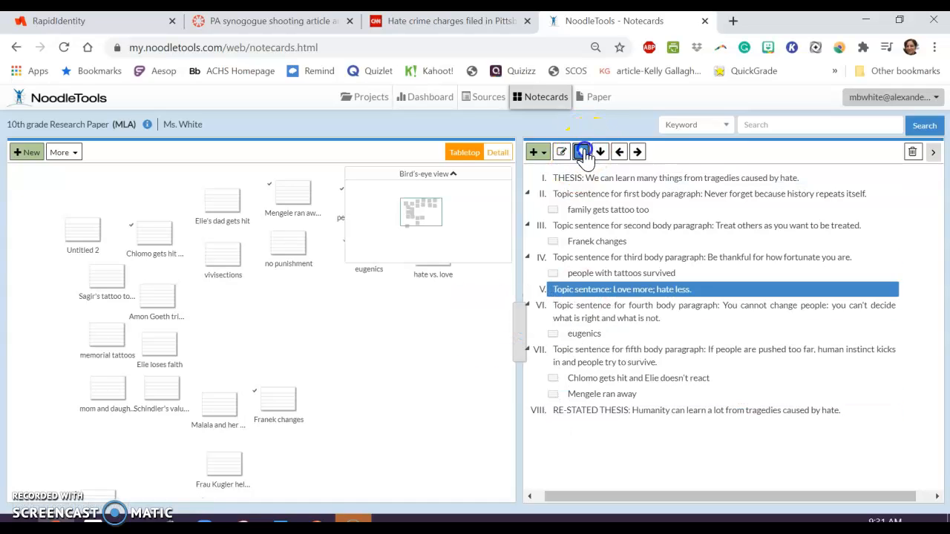
pyautogui.click(583, 152)
pyautogui.click(582, 152)
# Review the body-paragraph topic sentences in the outline and compare the restated thesis with the opening thesis.
pyautogui.click(786, 356)
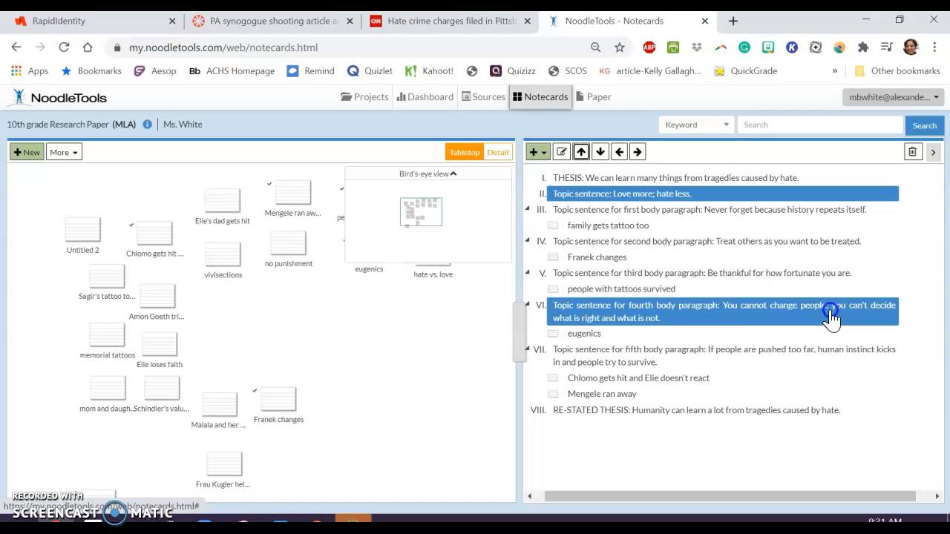
pyautogui.click(354, 346)
pyautogui.click(592, 394)
pyautogui.click(692, 364)
pyautogui.click(759, 319)
pyautogui.click(765, 358)
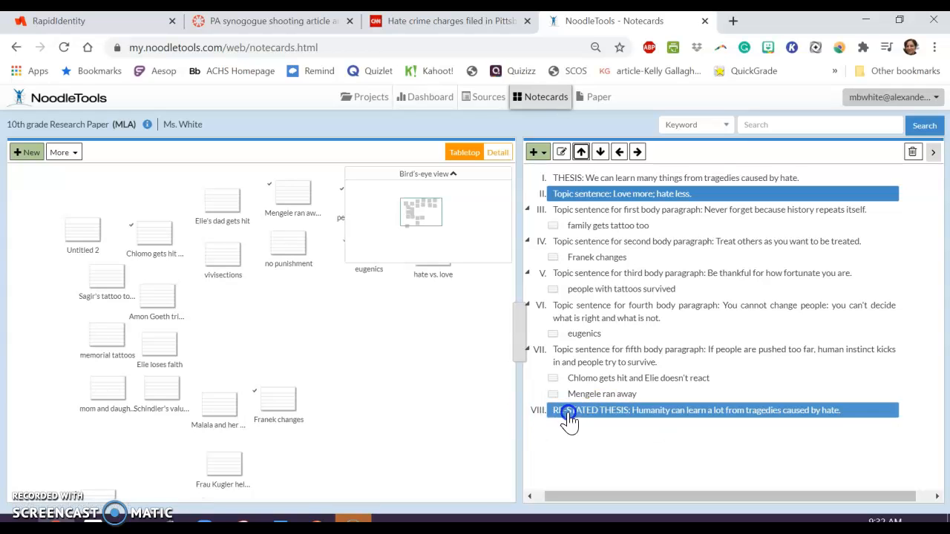
pyautogui.moveTo(545, 416)
pyautogui.mouseDown()
pyautogui.moveTo(636, 424)
pyautogui.moveTo(611, 240)
pyautogui.moveTo(613, 376)
pyautogui.moveTo(557, 418)
pyautogui.mouseUp()
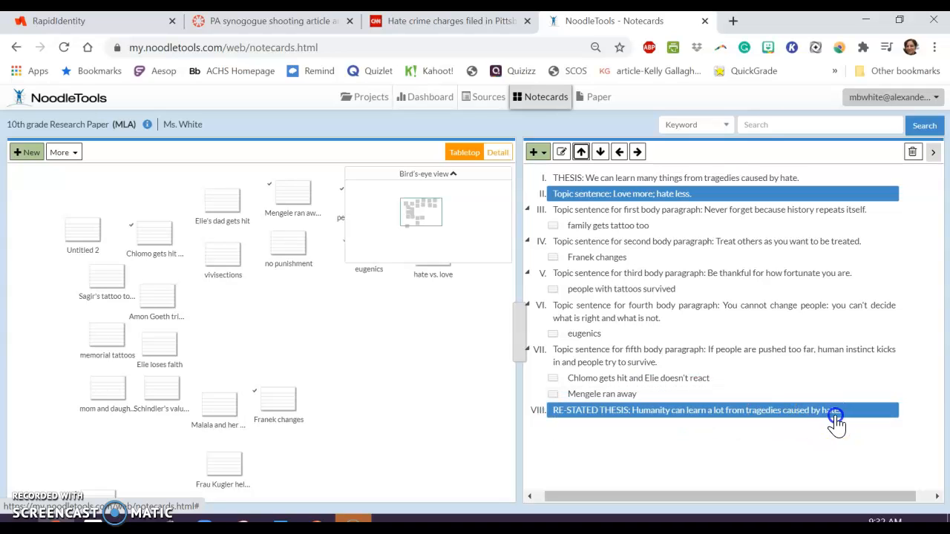
pyautogui.click(694, 179)
pyautogui.moveTo(843, 420); pyautogui.dragTo(853, 386)
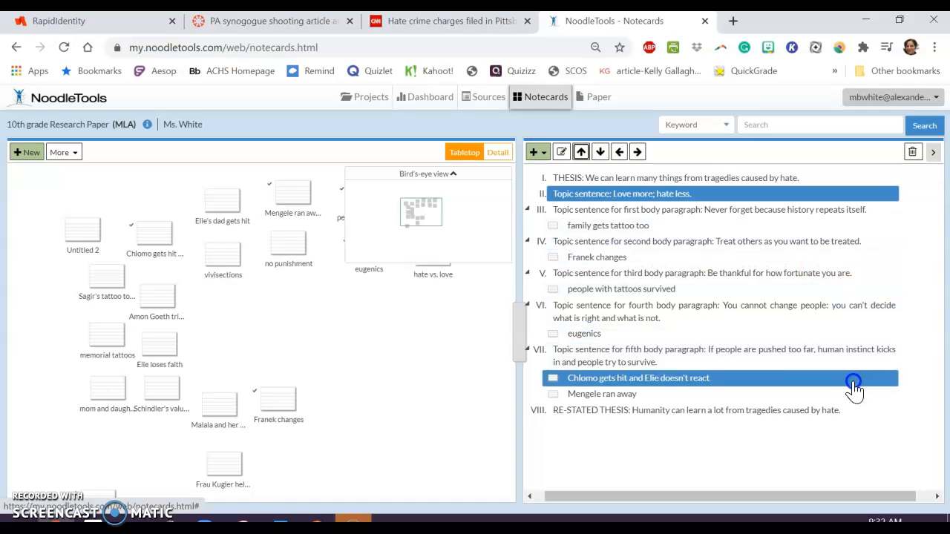
pyautogui.click(18, 505)
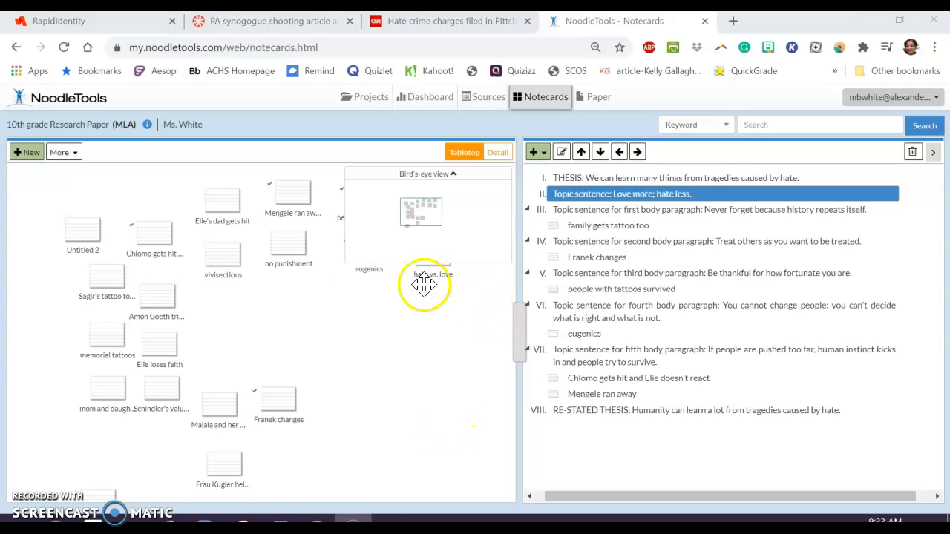
# Replace the "family gets tattoo too" notecard with "memorial tattoos" under the topic "Never forget because history repeats itself.".
pyautogui.moveTo(277, 259)
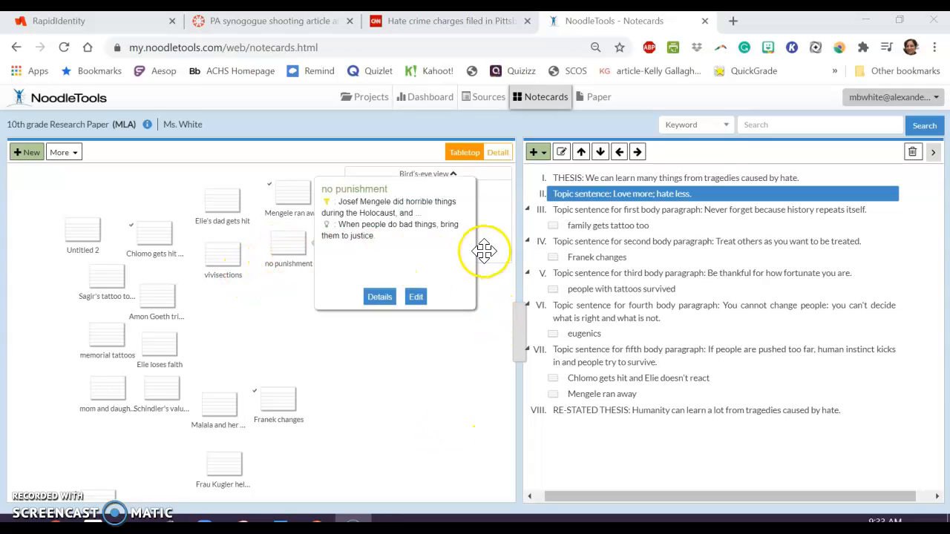
pyautogui.click(604, 225)
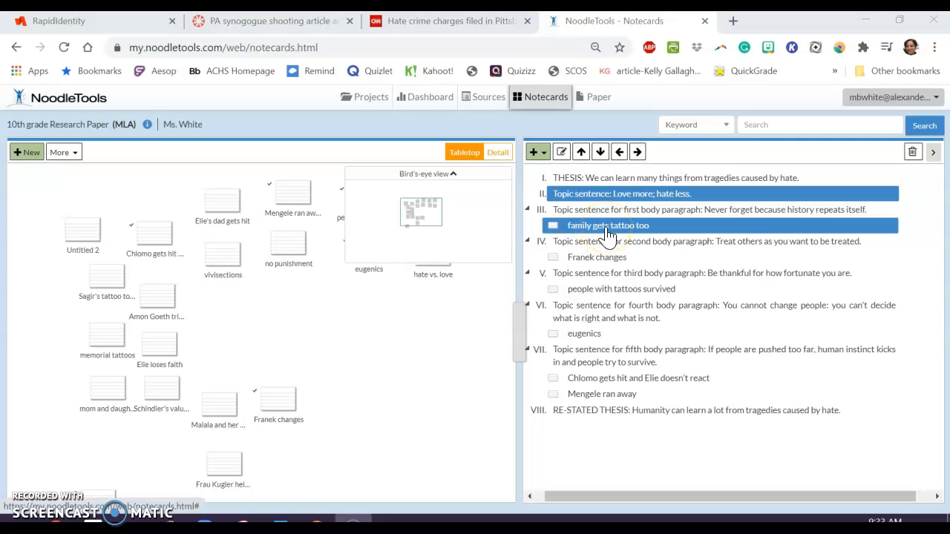
pyautogui.moveTo(607, 233); pyautogui.dragTo(383, 331)
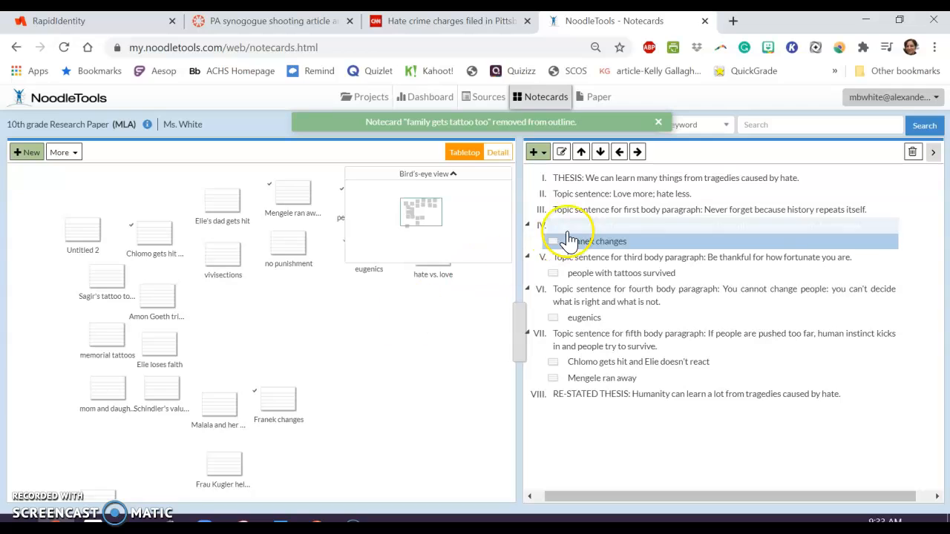
pyautogui.click(616, 210)
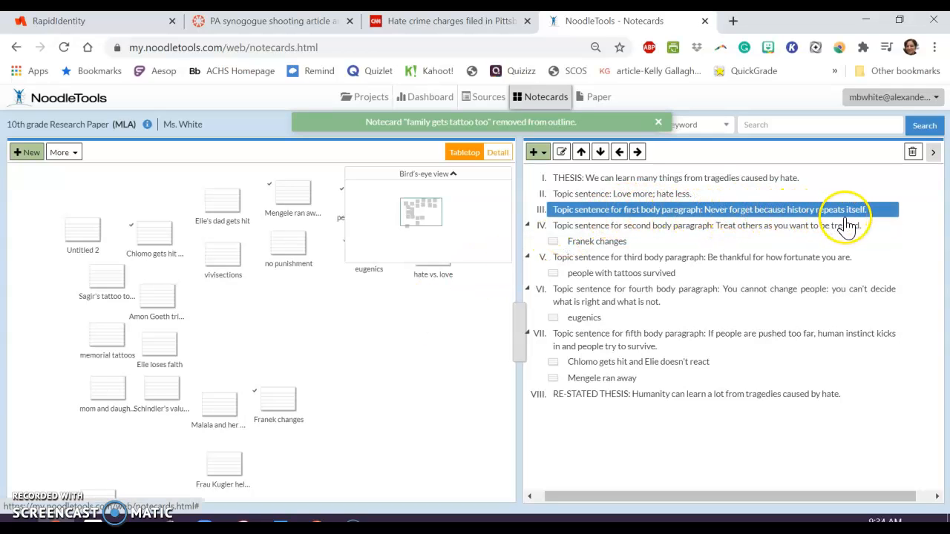
pyautogui.click(101, 338)
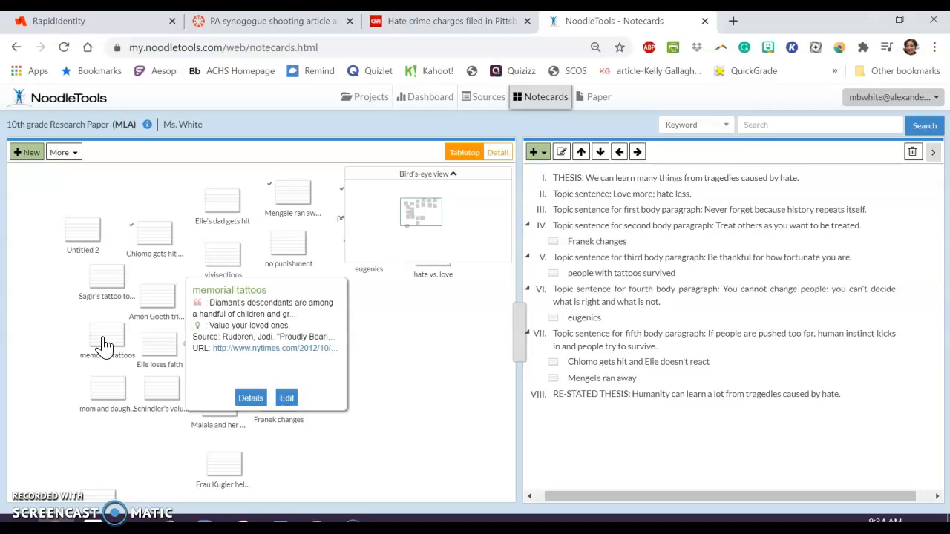
pyautogui.moveTo(103, 345); pyautogui.dragTo(717, 218)
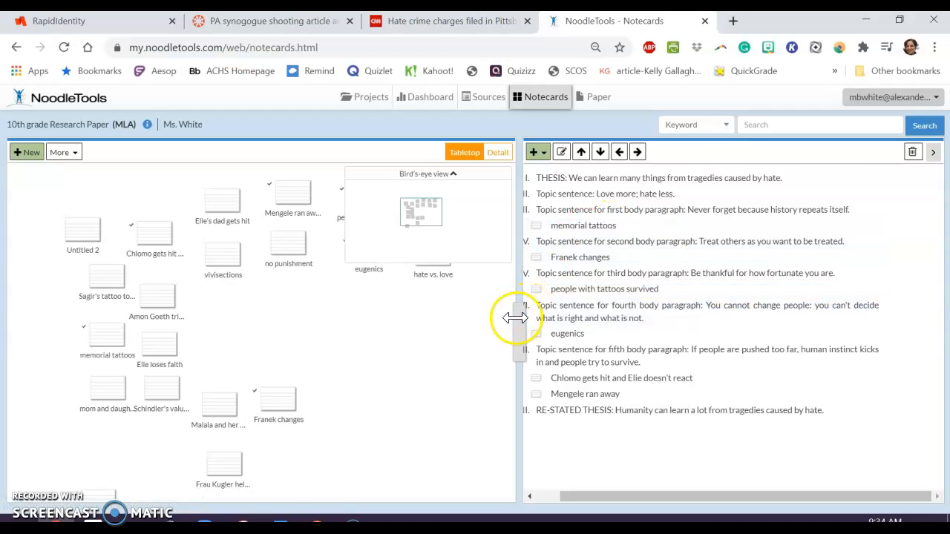
# Widen the outline pane further so that the full Roman numerals of the outline are shown.
pyautogui.moveTo(515, 314); pyautogui.dragTo(463, 314)
pyautogui.moveTo(593, 494); pyautogui.dragTo(534, 490)
pyautogui.click(568, 252)
pyautogui.click(562, 227)
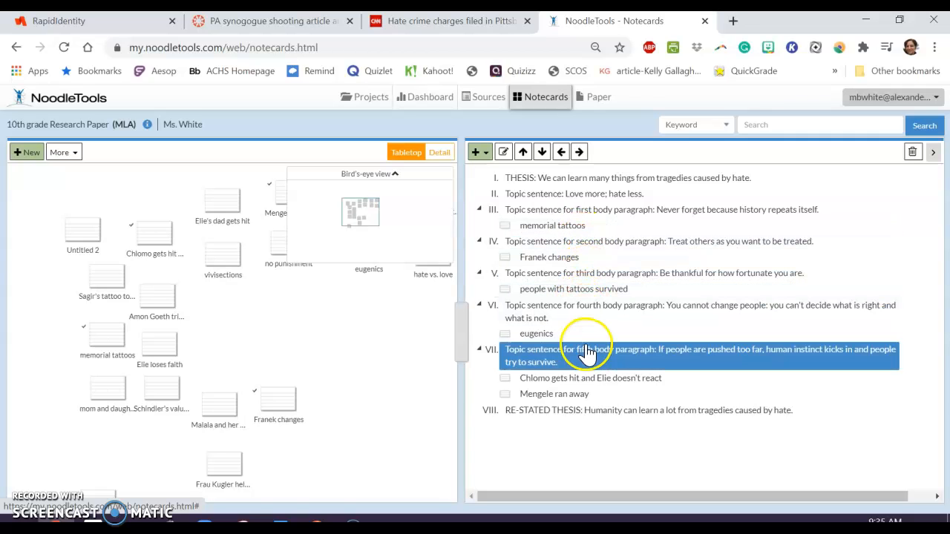
# Remove the word "first" from the topic sentence "Never forget because history repeats itself.".
pyautogui.click(581, 218)
pyautogui.click(581, 215)
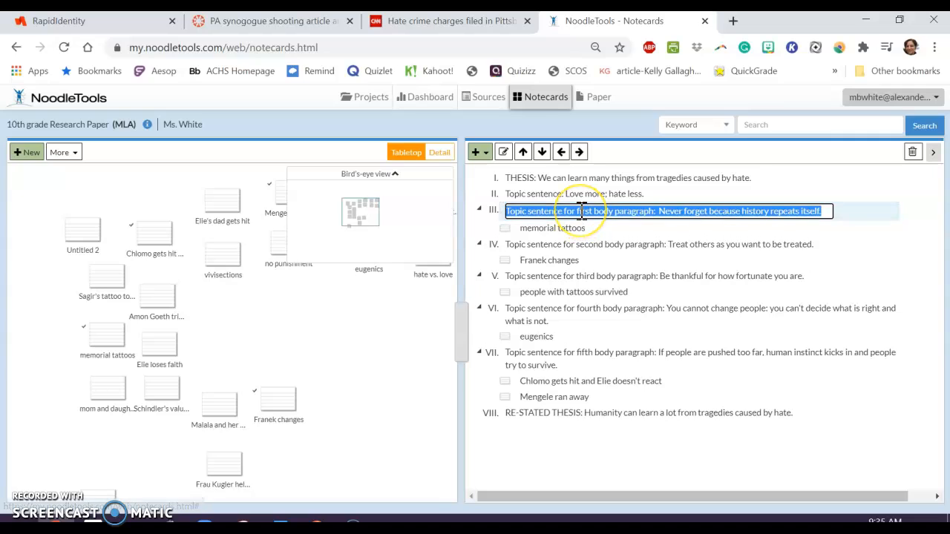
pyautogui.click(576, 213)
pyautogui.moveTo(577, 212); pyautogui.dragTo(593, 219)
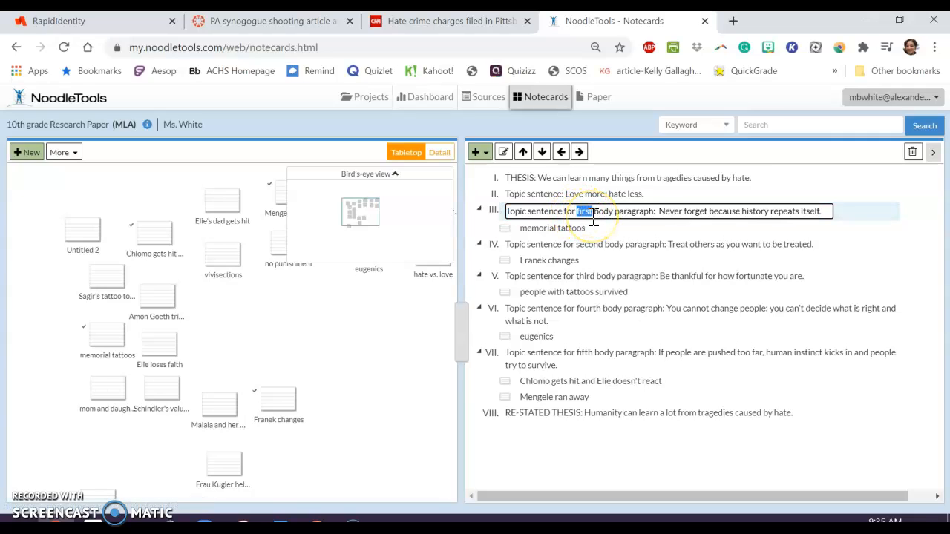
pyautogui.press('BackSpace')
pyautogui.press('BackSpace')
# Remove the word "second" from the topic sentence "Treat others as you want to be treated.".
pyautogui.click(605, 243)
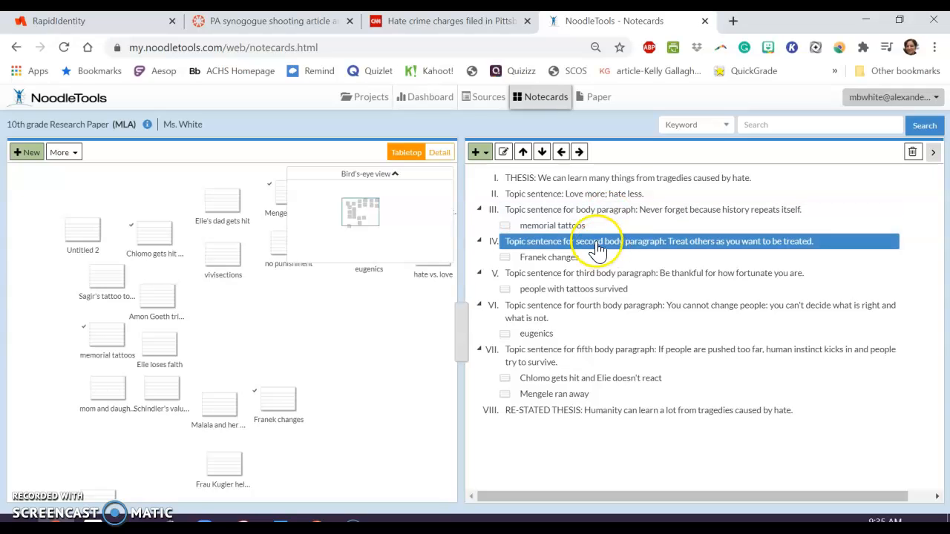
pyautogui.moveTo(608, 248); pyautogui.dragTo(578, 244)
pyautogui.press('BackSpace')
pyautogui.press('BackSpace')
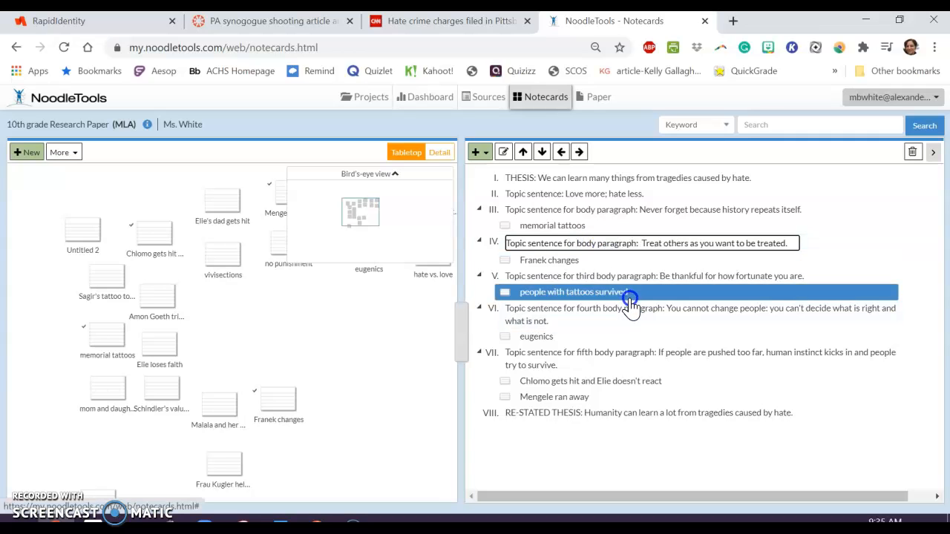
# Remove the word "third" from the topic sentence "Be thankful for how fortunate you are.".
pyautogui.click(612, 277)
pyautogui.moveTo(597, 274); pyautogui.dragTo(581, 269)
pyautogui.press('BackSpace')
pyautogui.press('Return')
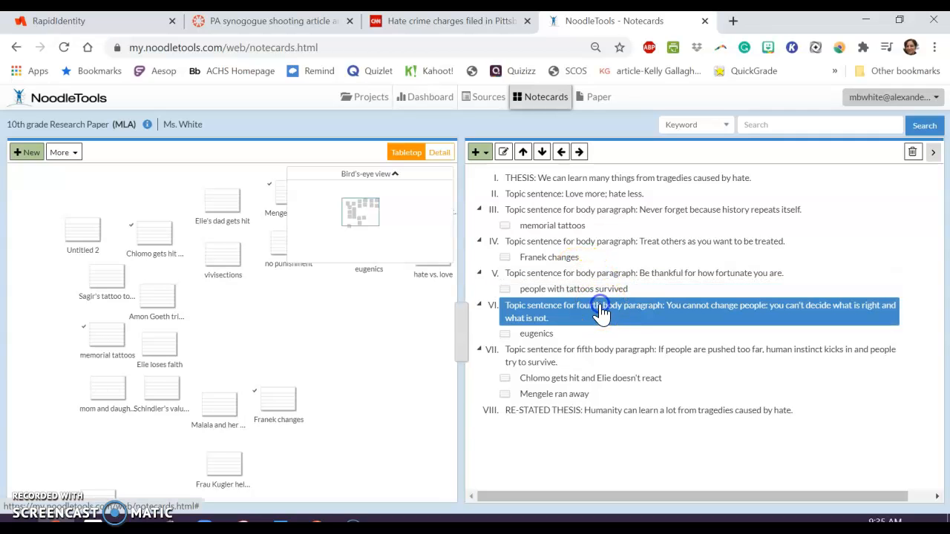